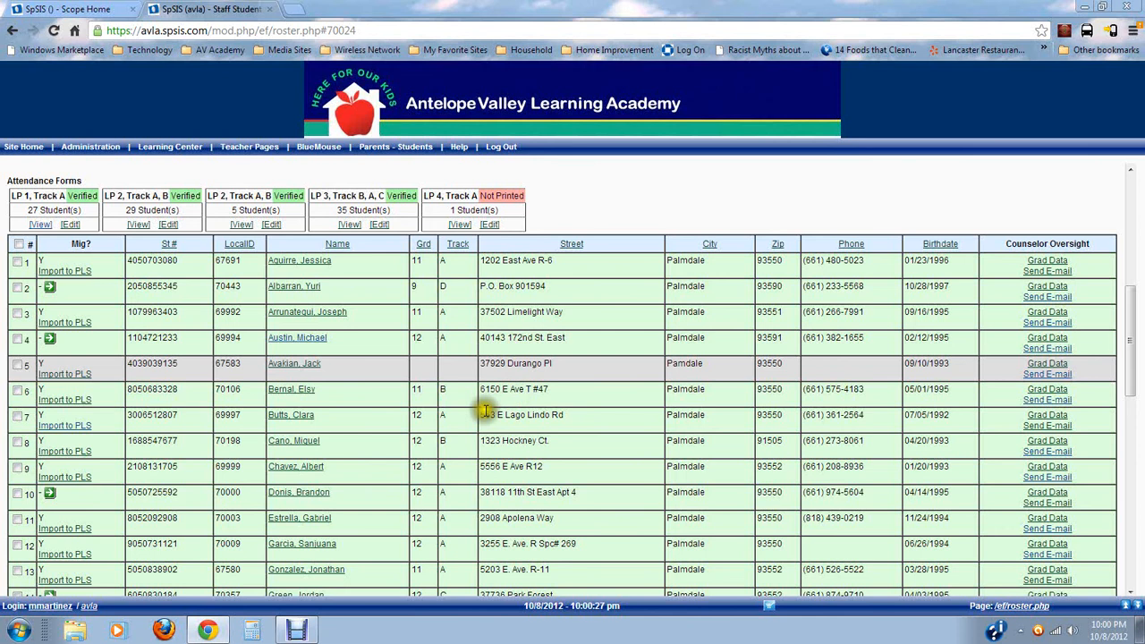
Step: Look over the staff student roster and briefly view the quick-link popup of the fourth listed student
scroll(514, 376, "up", 3)
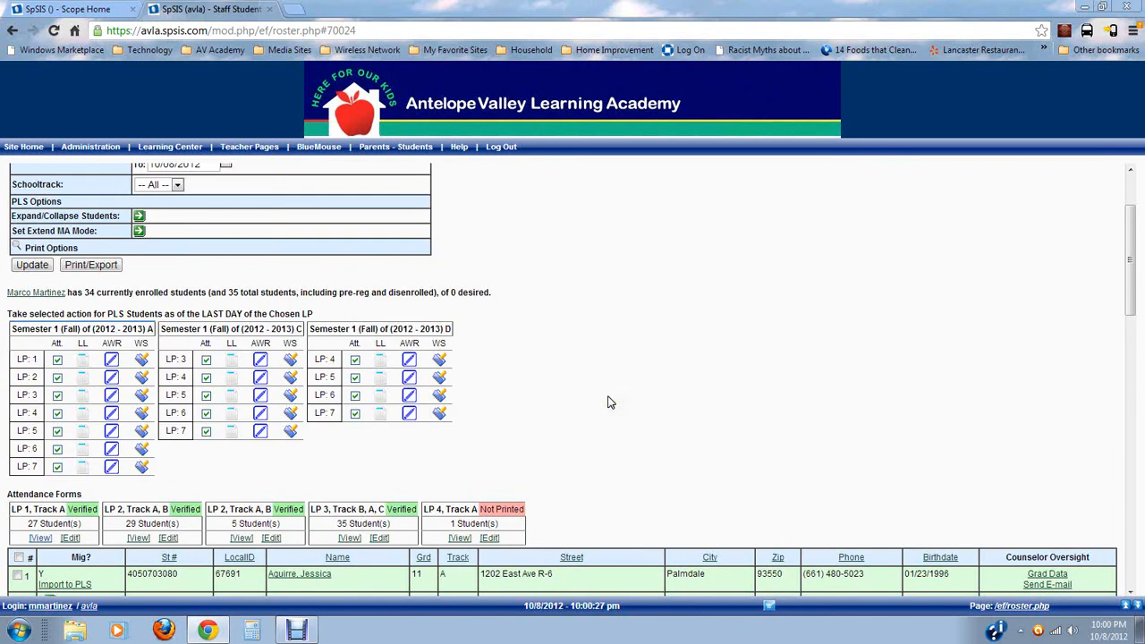
scroll(608, 403, "up", 2)
scroll(608, 403, "down", 5)
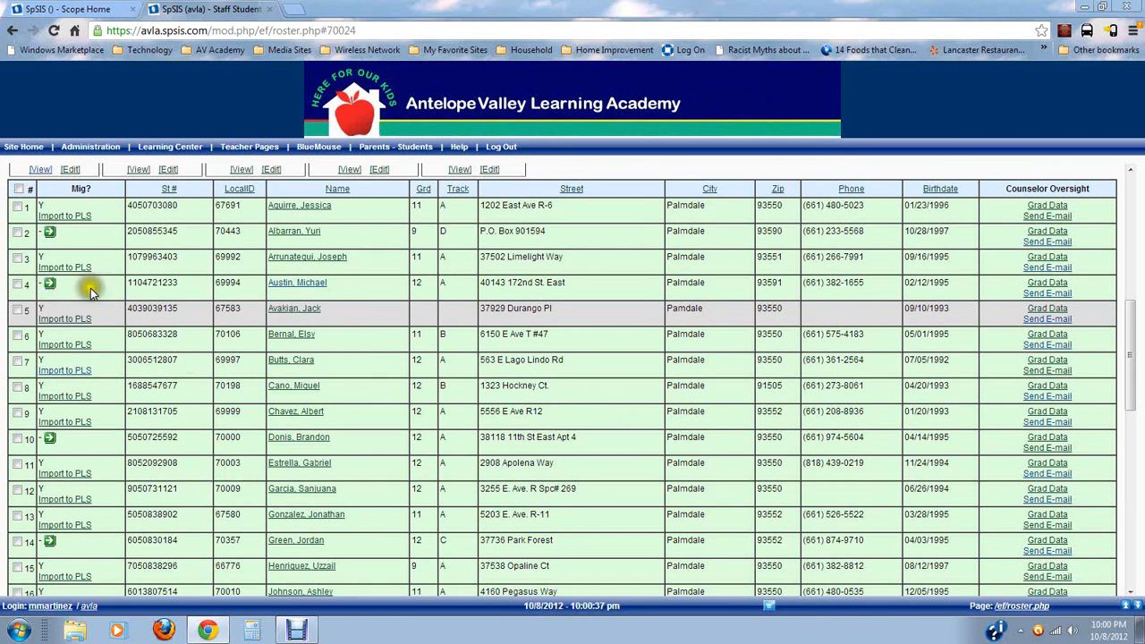
left_click(300, 283)
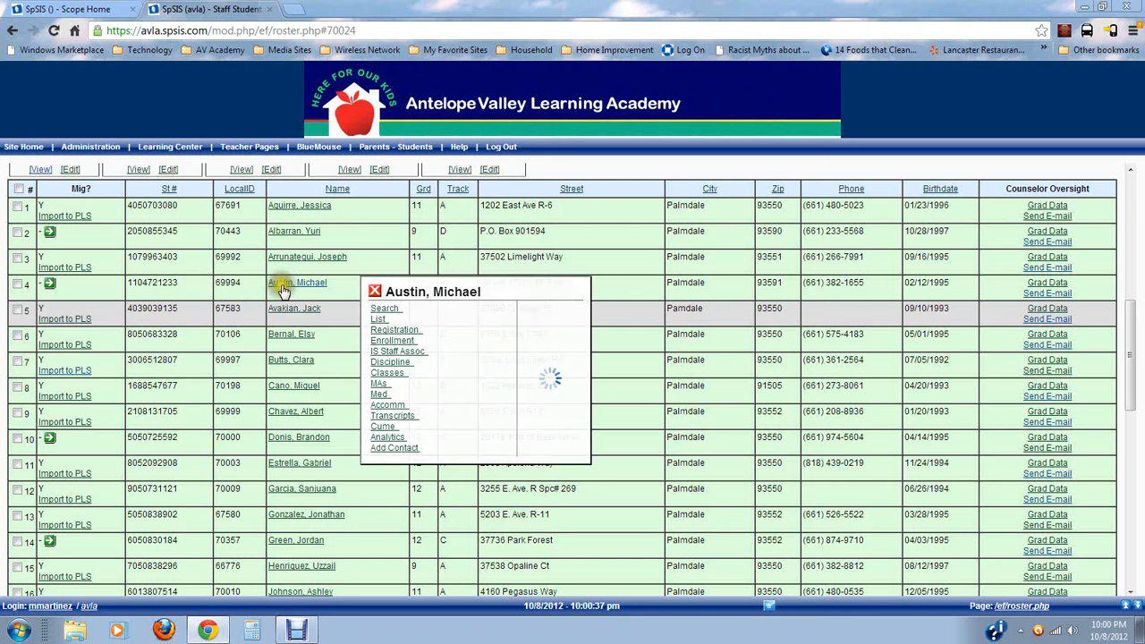
left_click(47, 325)
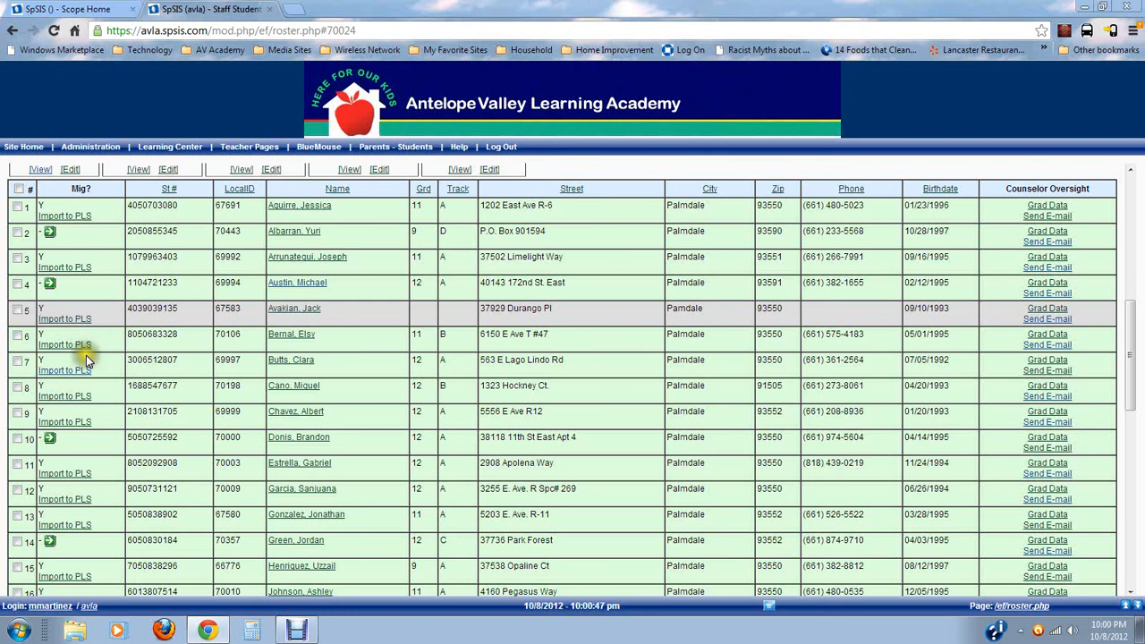
Step: Expand all PLS students on the roster through the PLS options
scroll(86, 355, "up", 2)
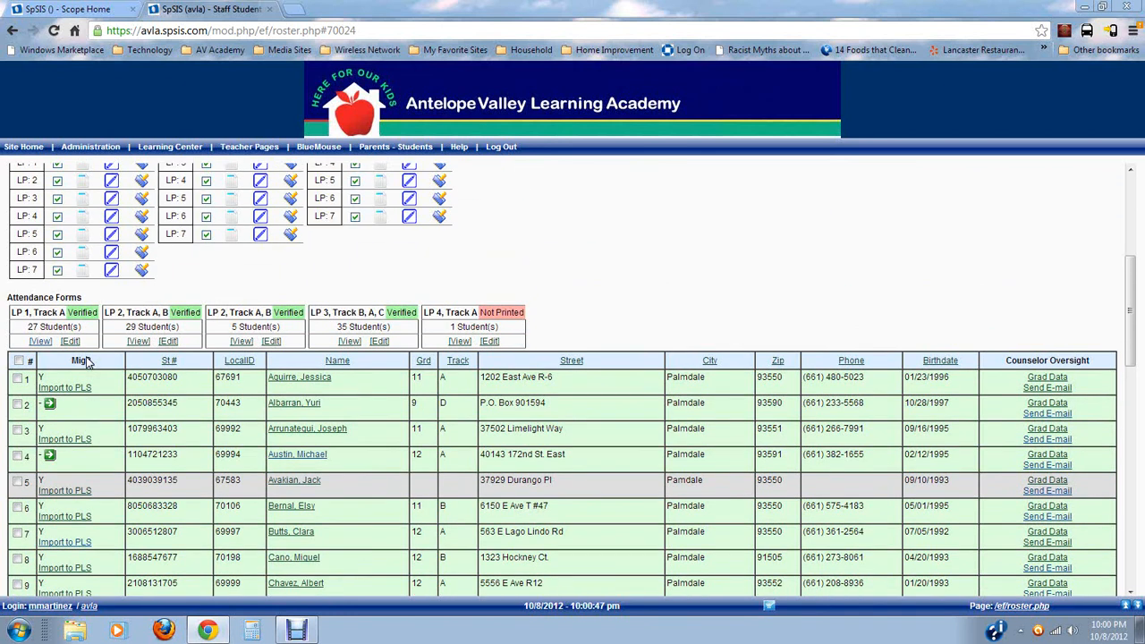
scroll(86, 361, "up", 4)
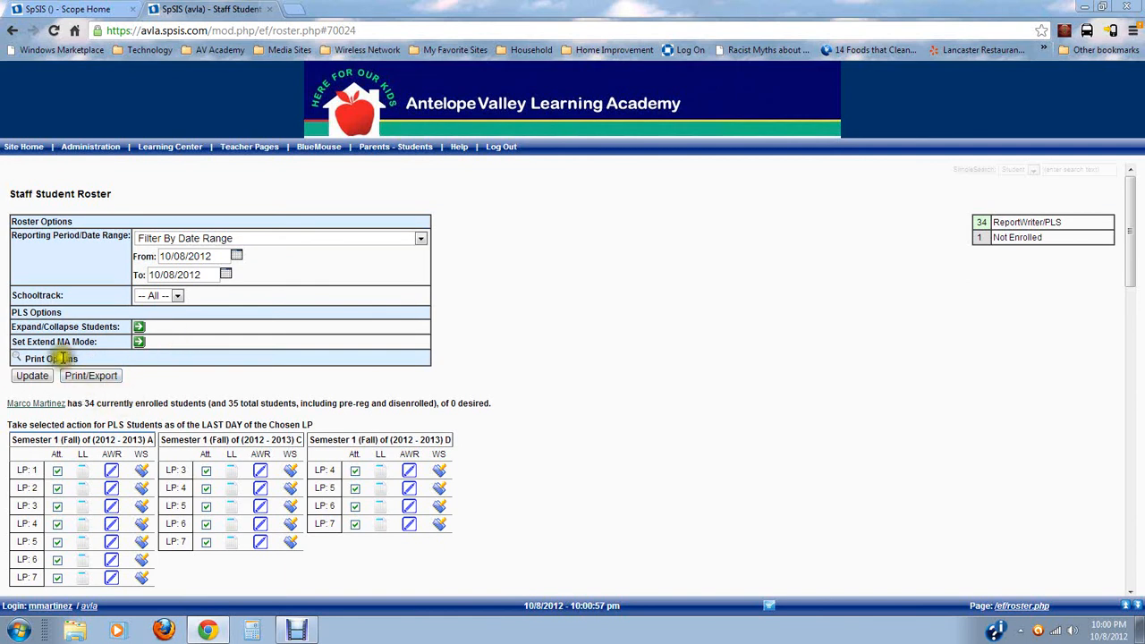
left_click(140, 328)
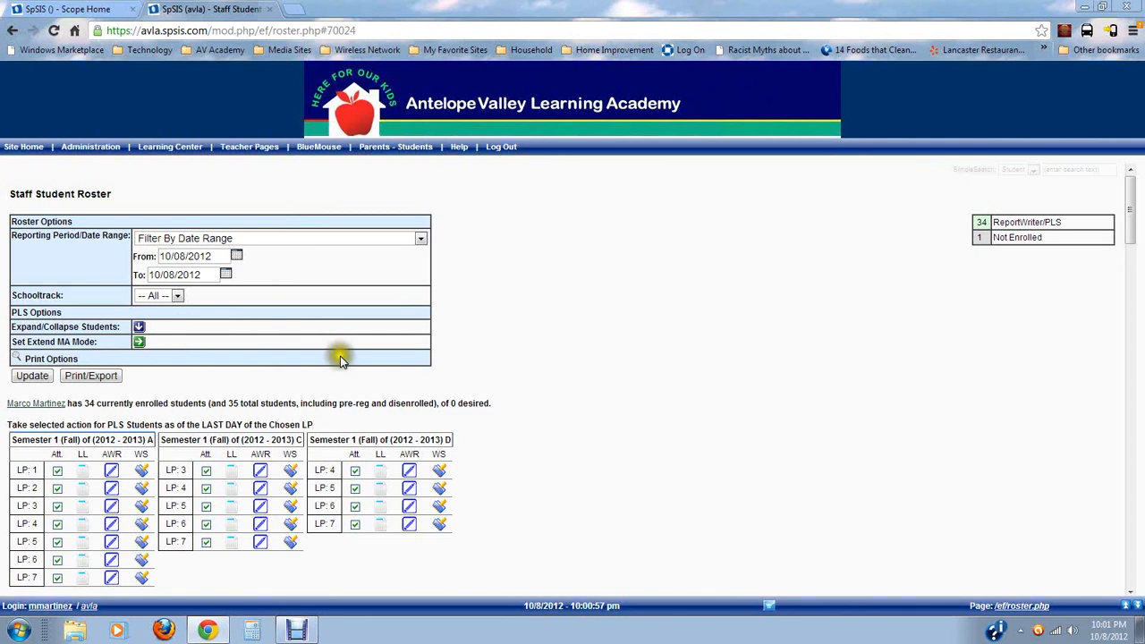
Step: Examine the expanded PLS students' semester classes, grades and assigned textbooks throughout the roster
scroll(340, 357, "down", 5)
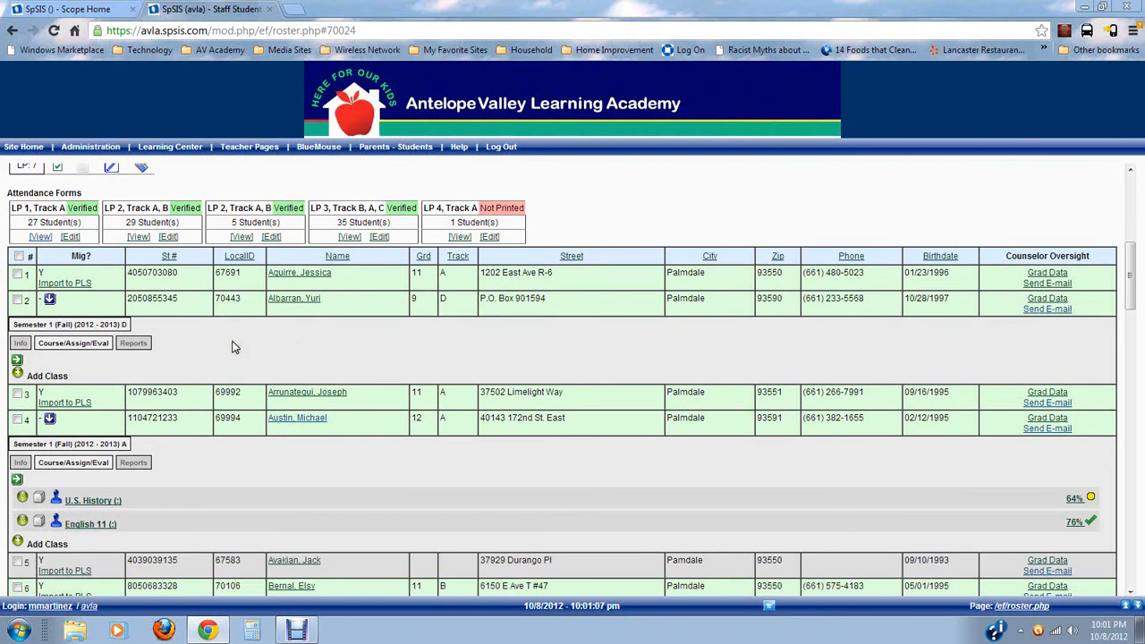
scroll(232, 347, "down", 3)
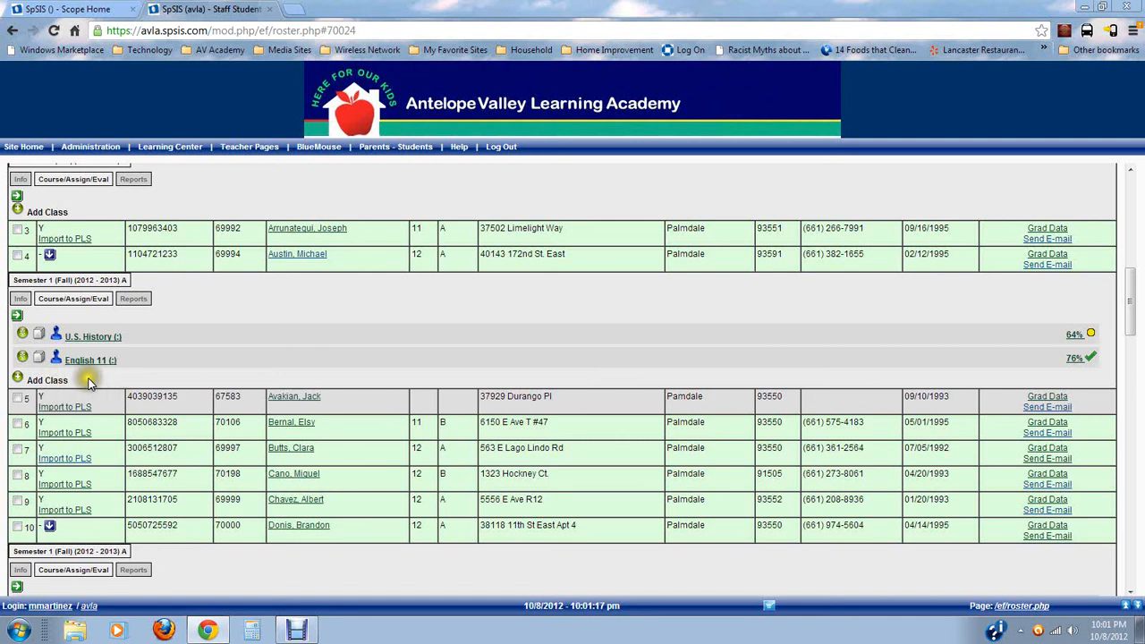
scroll(102, 376, "down", 3)
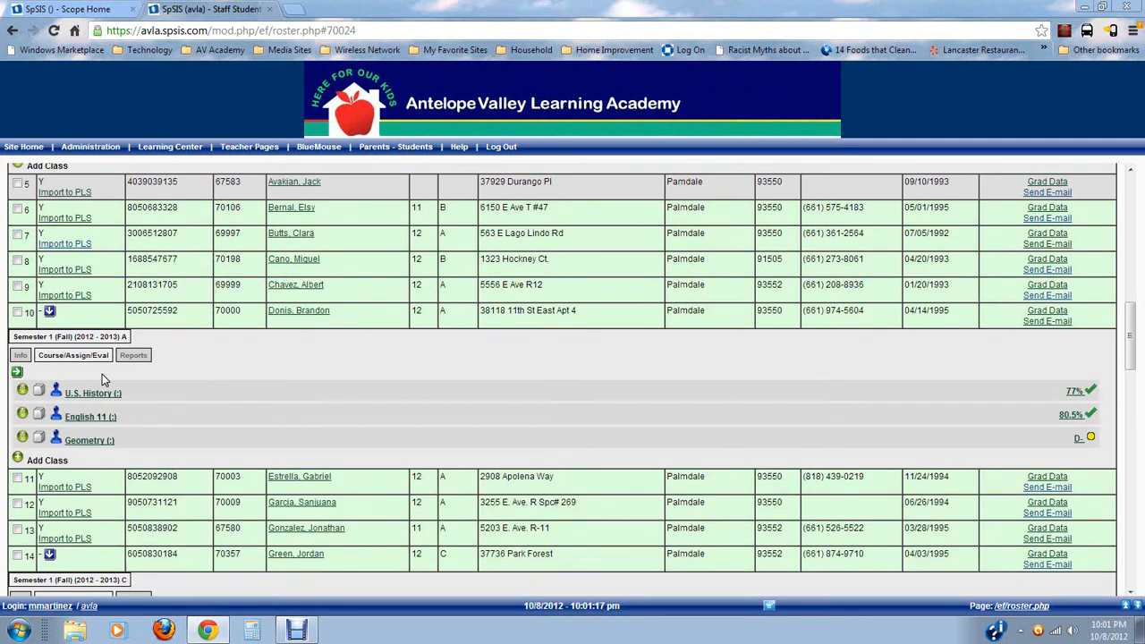
mouse_move(152, 398)
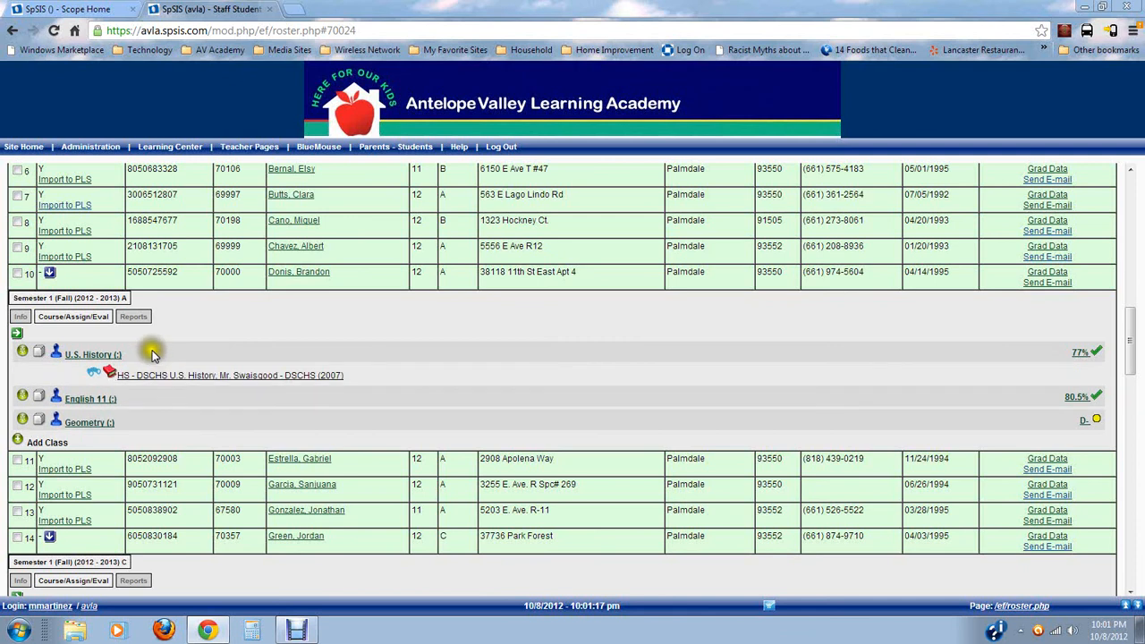
mouse_move(153, 429)
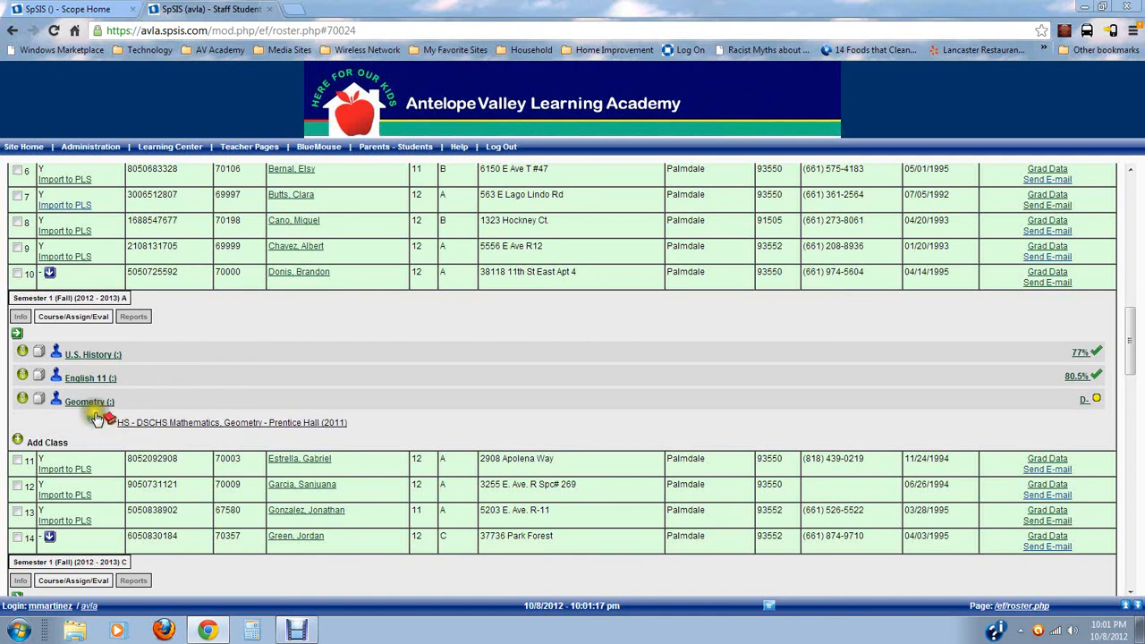
mouse_move(105, 363)
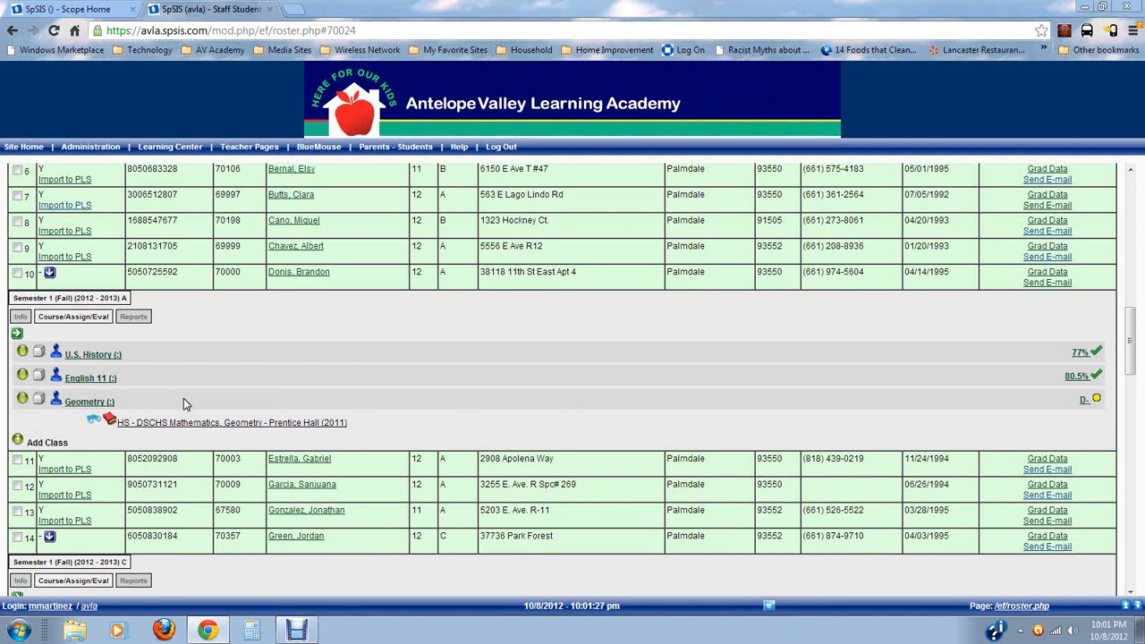
scroll(184, 398, "down", 2)
scroll(183, 403, "down", 3)
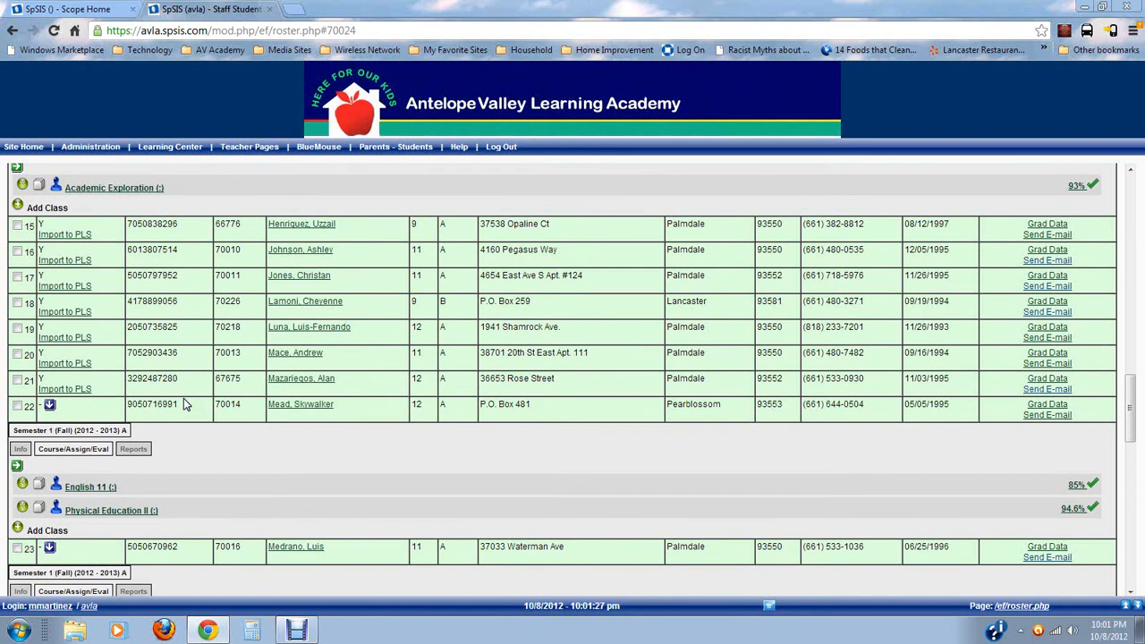
scroll(183, 405, "up", 9)
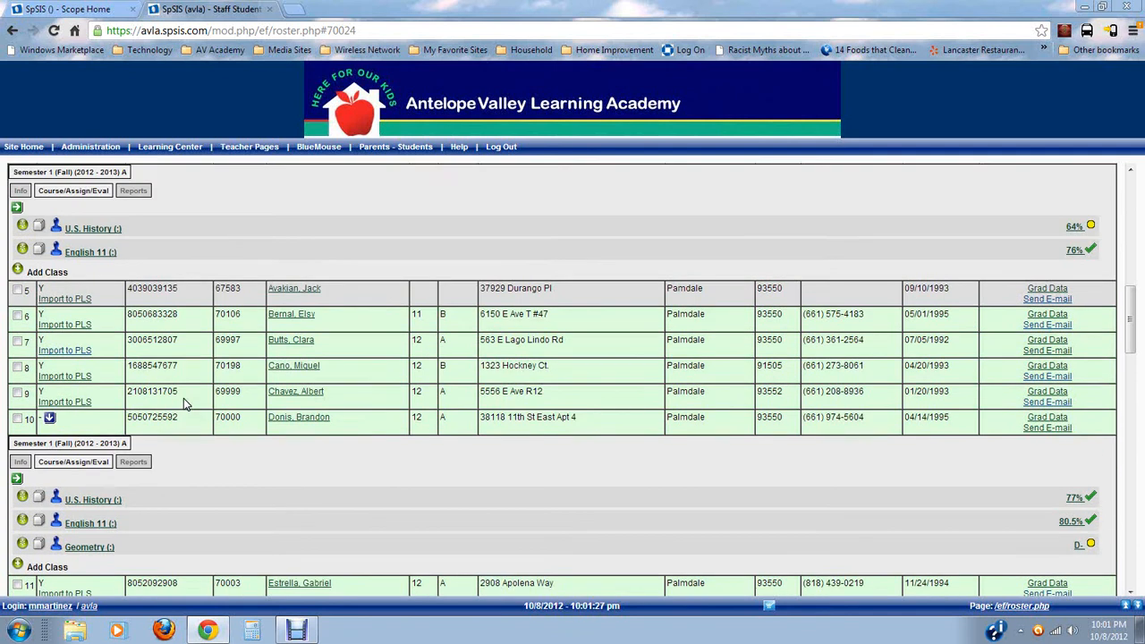
scroll(184, 405, "up", 2)
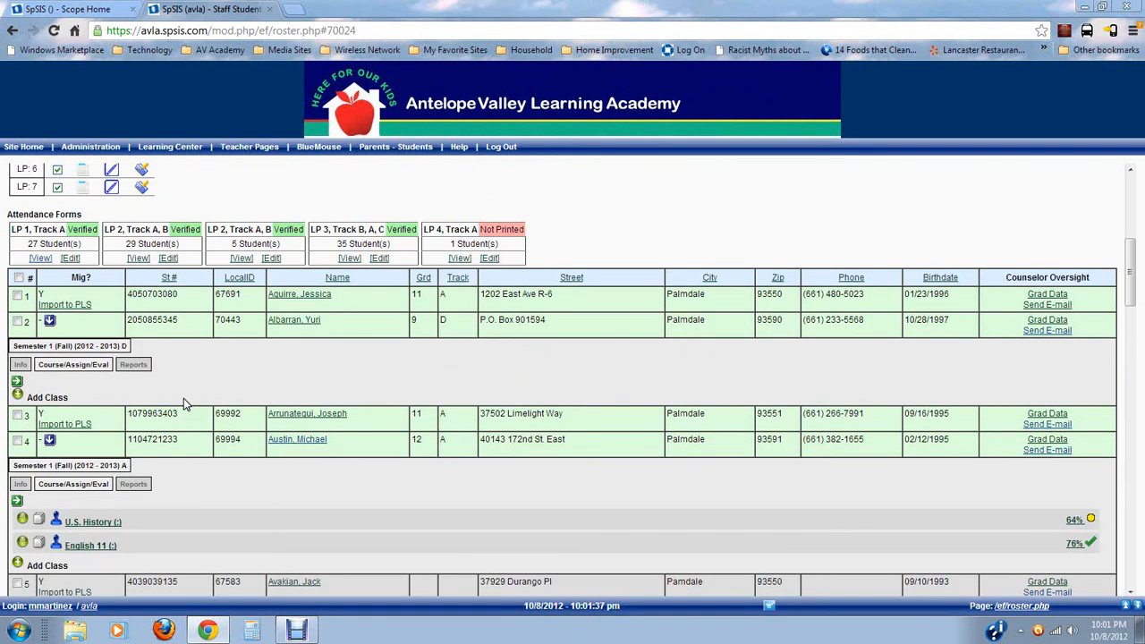
Step: Start the PLS import for the seventh student on the roster and include the 2011 - 2012 school year
scroll(183, 398, "down", 2)
scroll(184, 398, "down", 2)
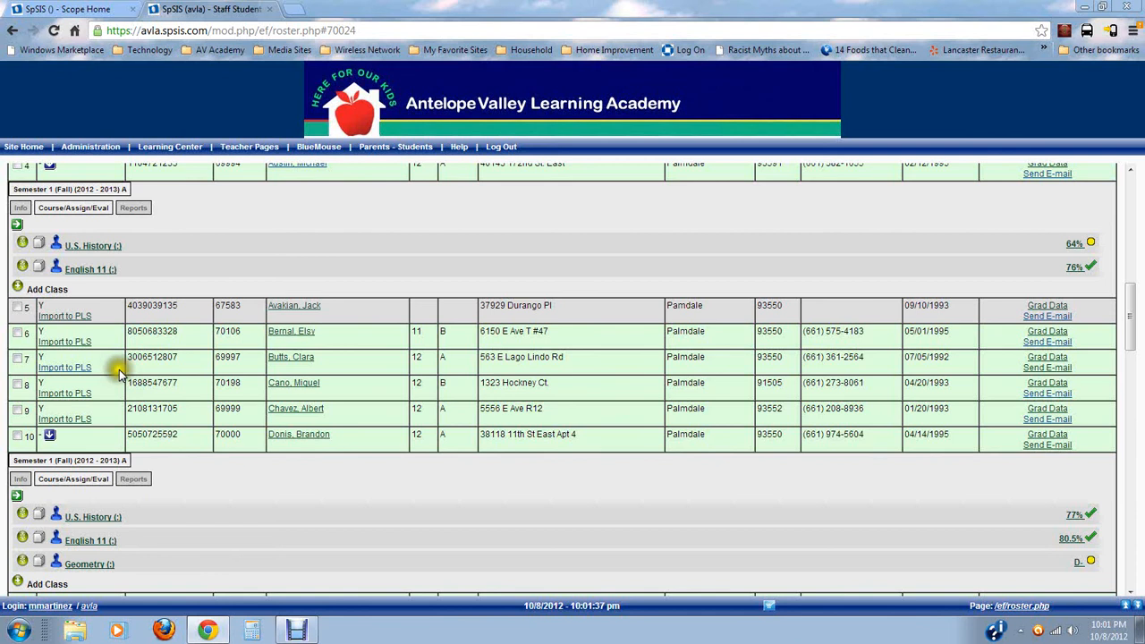
left_click(61, 370)
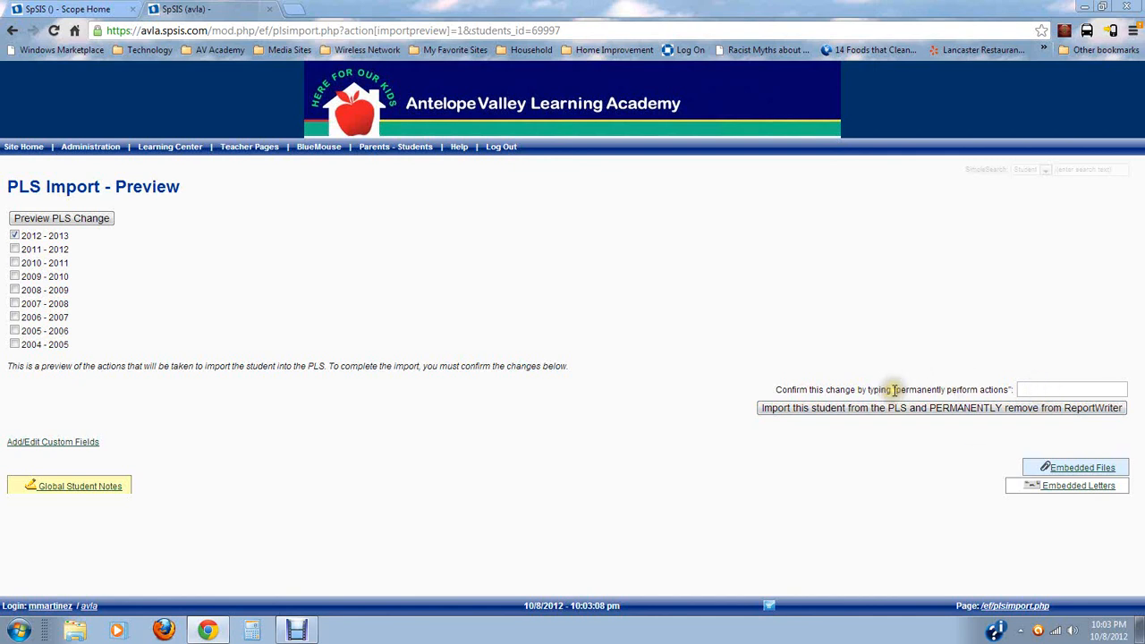
left_click(14, 250)
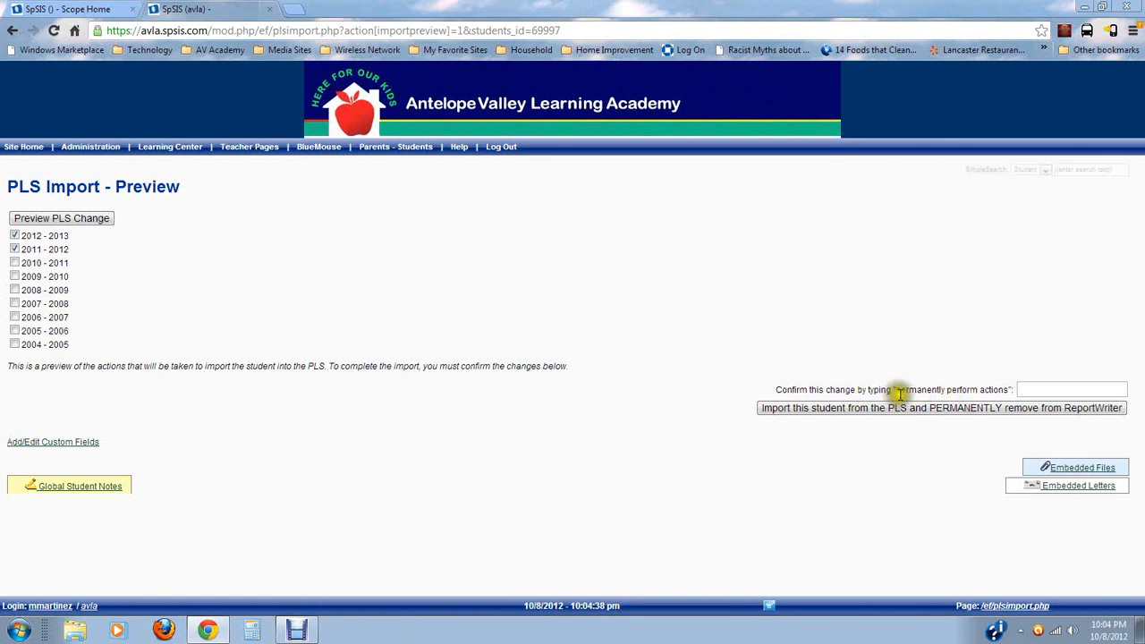
Step: Confirm the change with "permanently perform actions" and import the student into the PLS, permanently removing them from ReportWriter
left_click_drag(895, 391, 1007, 391)
right_click(981, 391)
left_click(918, 402)
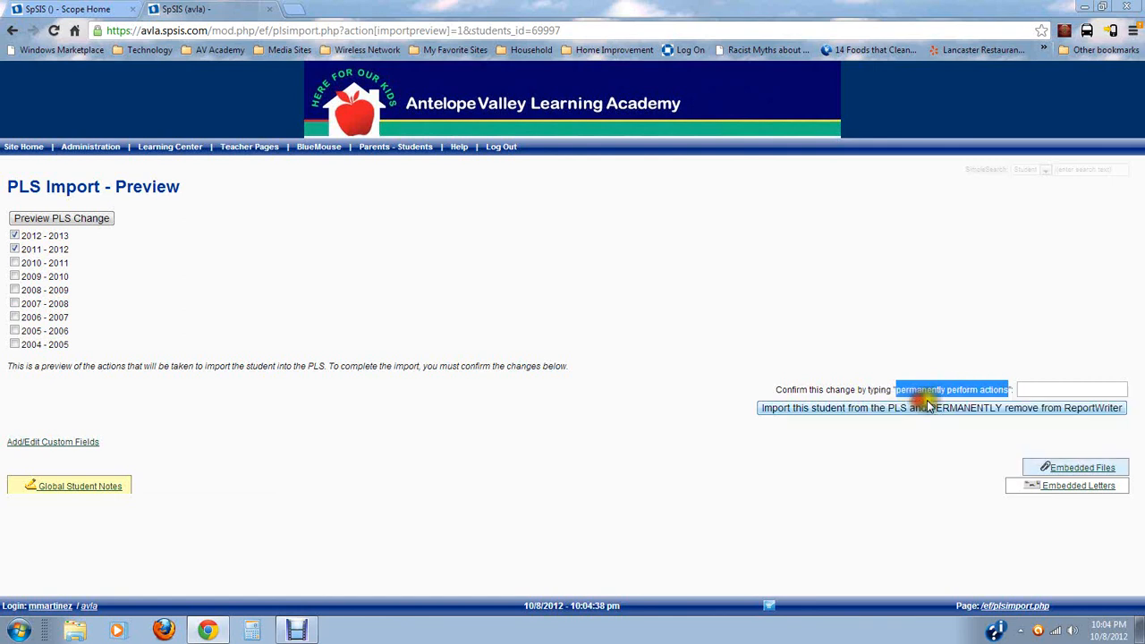
left_click(1028, 390)
right_click(1027, 389)
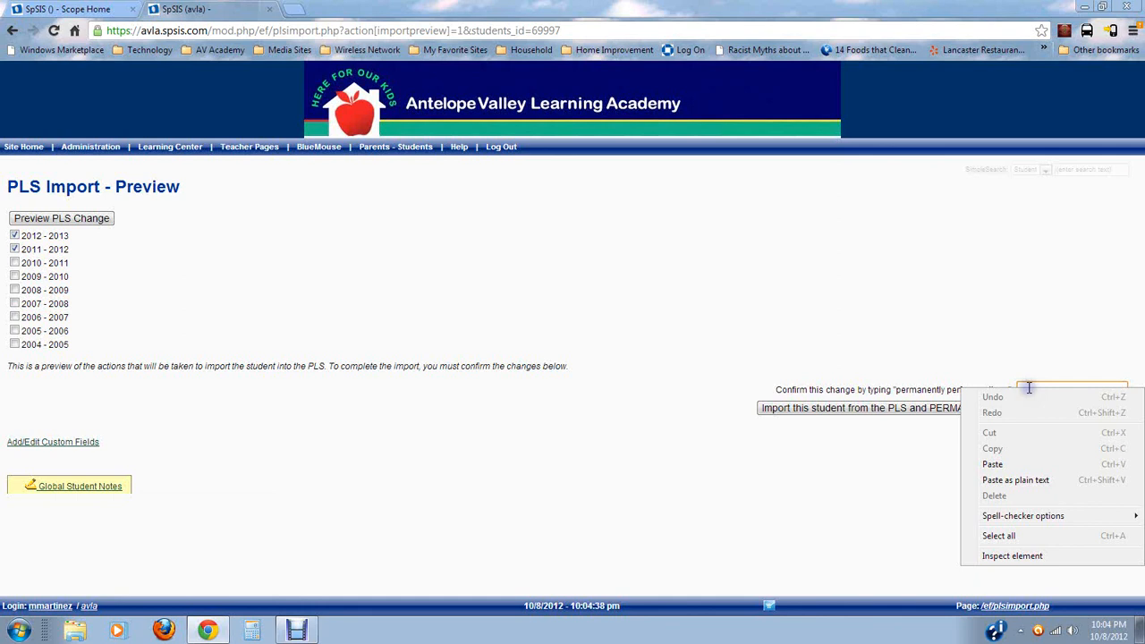
left_click(991, 464)
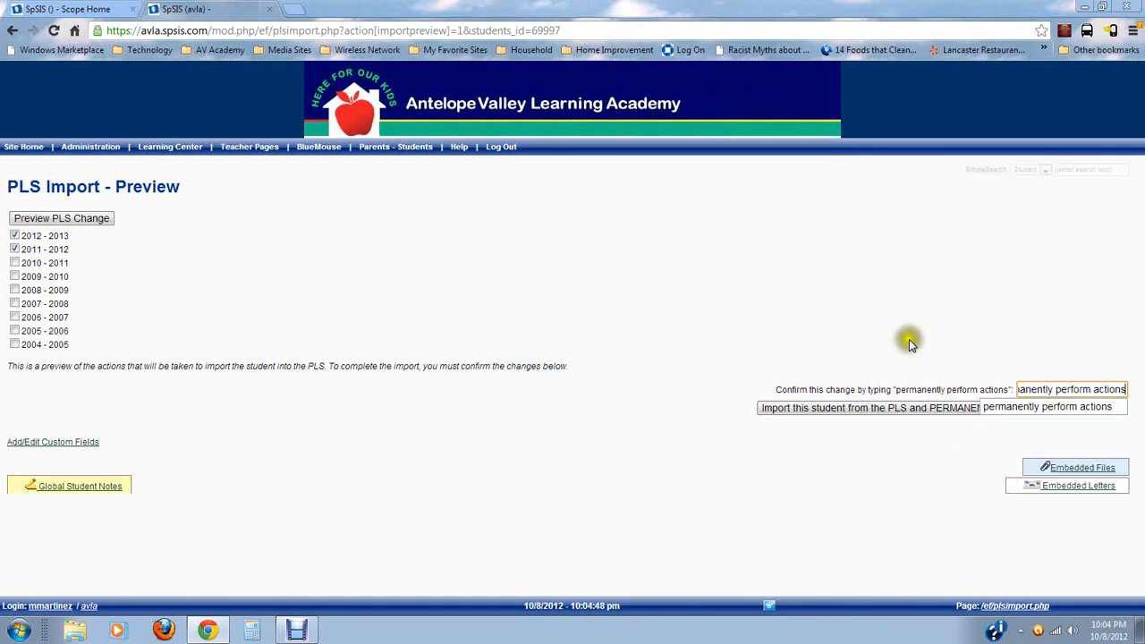
left_click(708, 439)
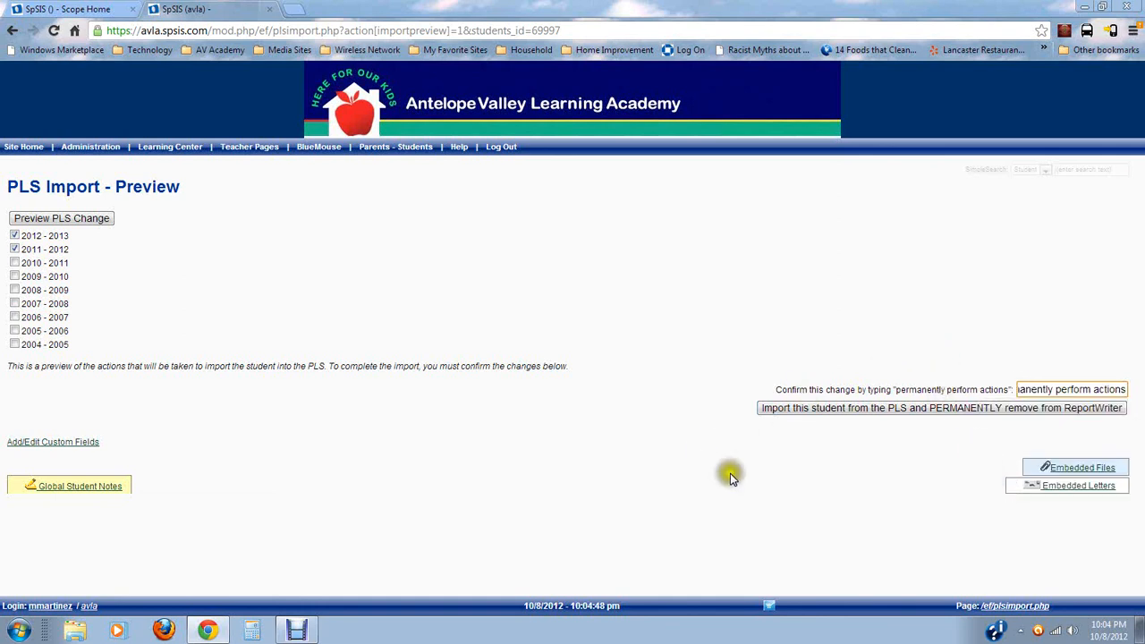
left_click(916, 409)
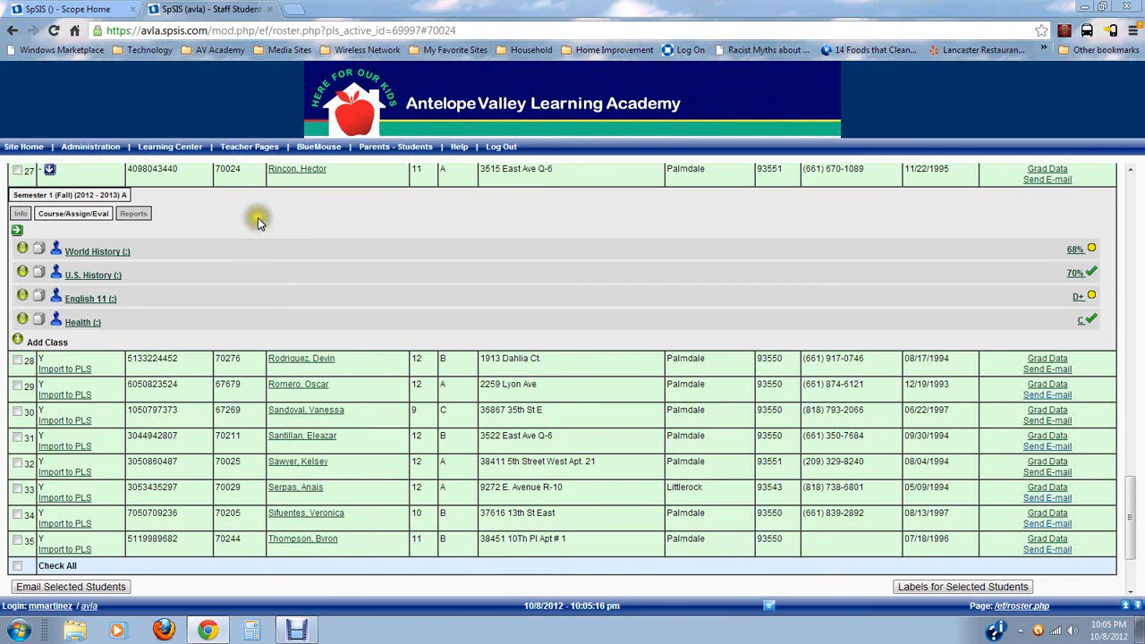
Step: Find the imported seventh student on the roster and expand the row to show the semester classes
scroll(258, 217, "up", 15)
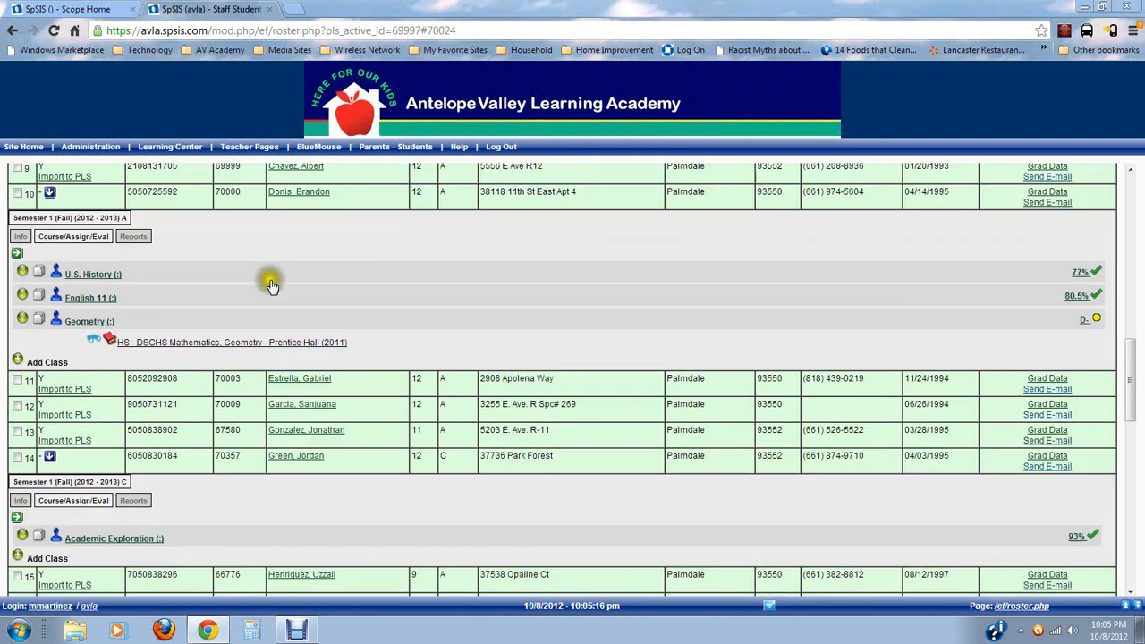
scroll(273, 296, "down", 2)
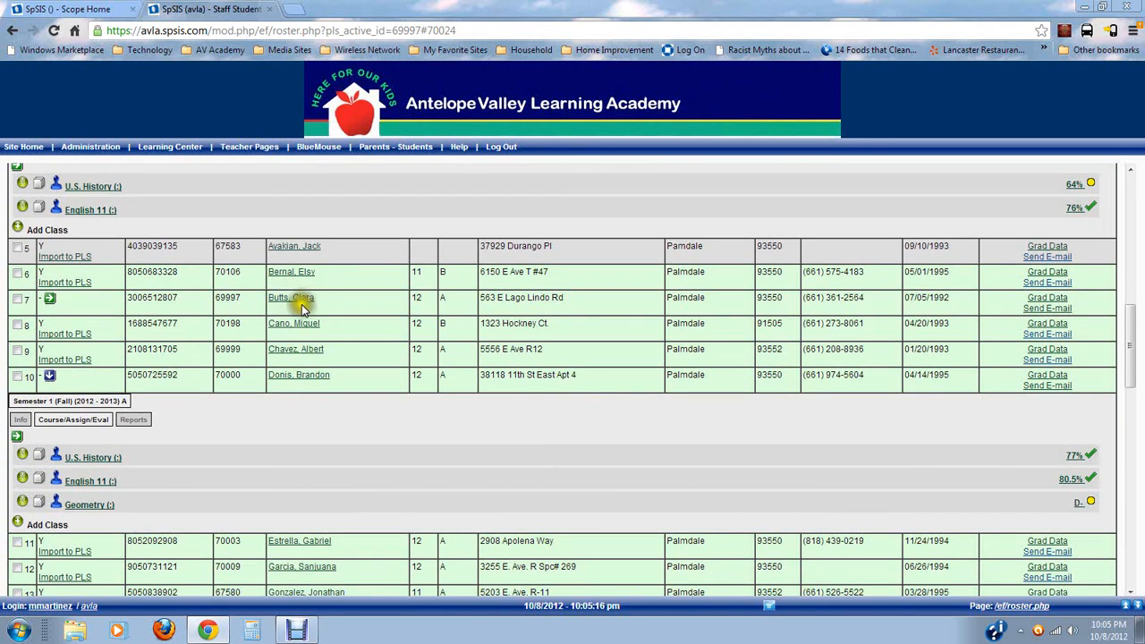
left_click(50, 300)
left_click(50, 300)
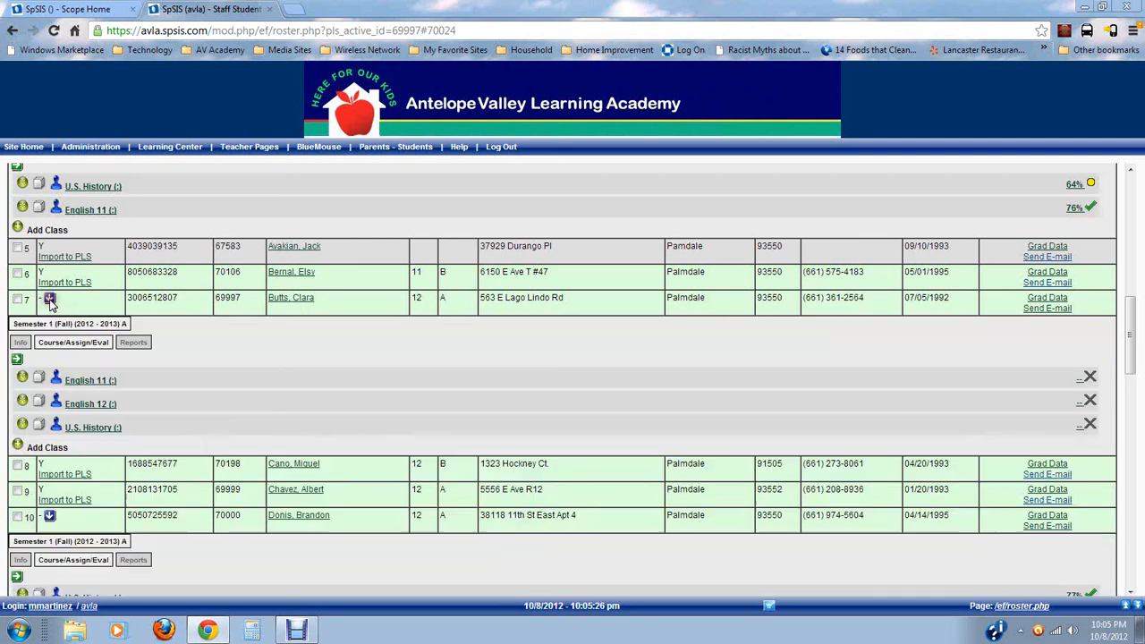
Step: Inspect the imported student's English 11, English 12 and U.S. History classes and the textbook assigned to English 11
left_click(143, 381)
left_click(114, 420)
left_click(102, 444)
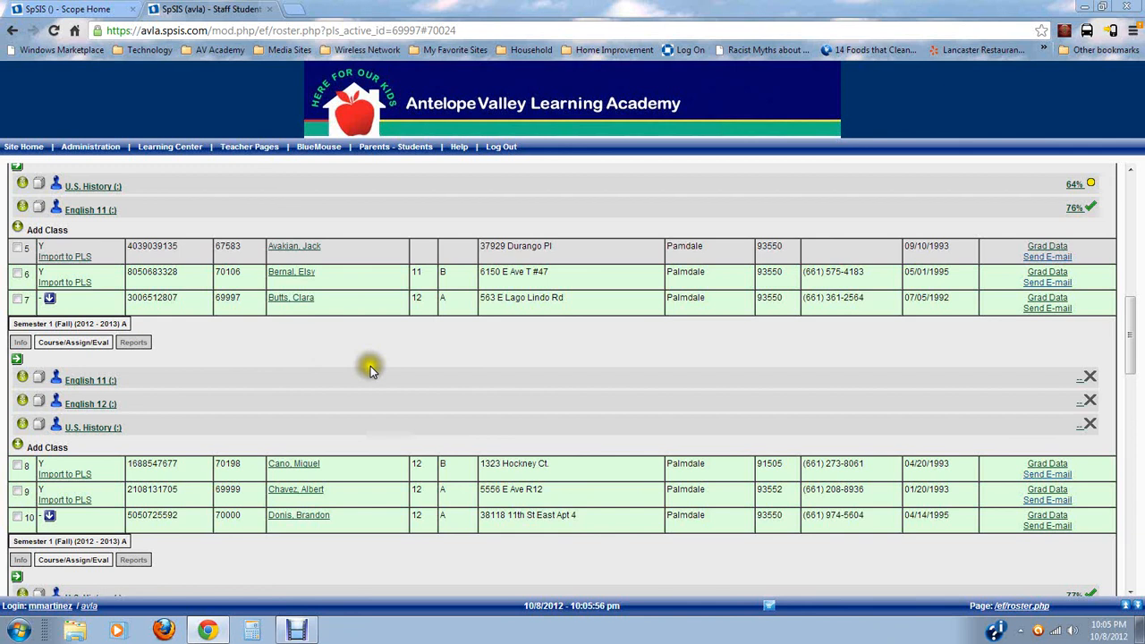
mouse_move(337, 372)
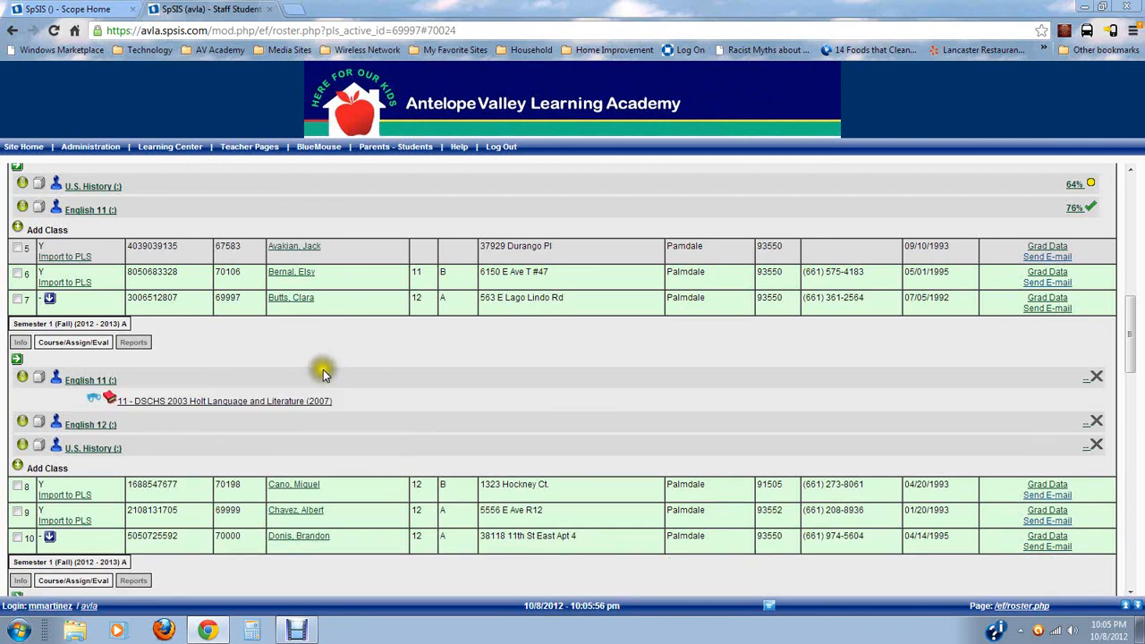